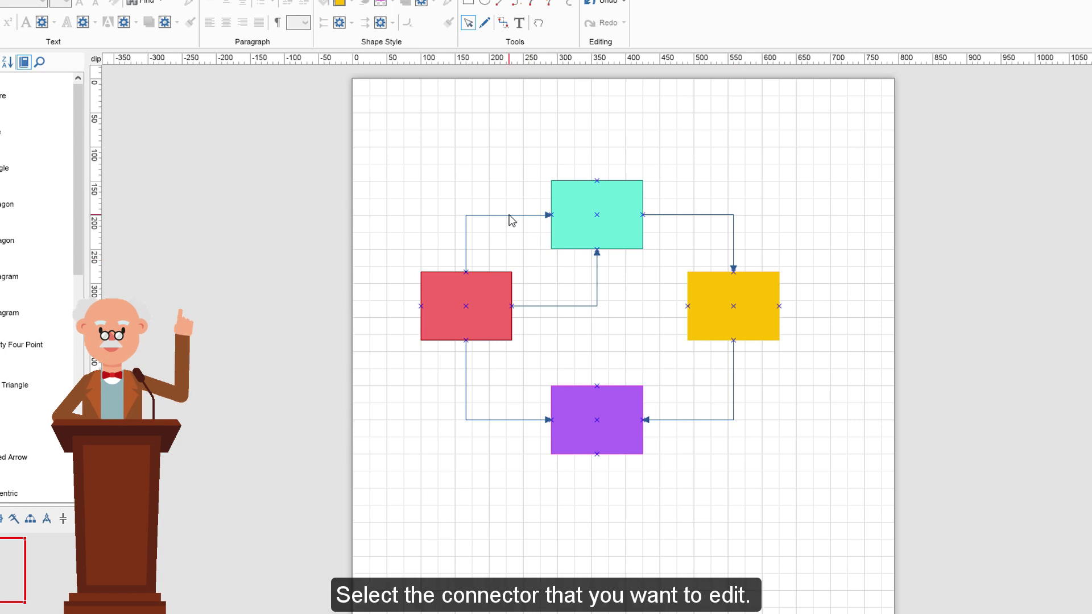
Select the red-to-teal connector and glance at its begin arrowhead options without changing anything.
left_click(509, 216)
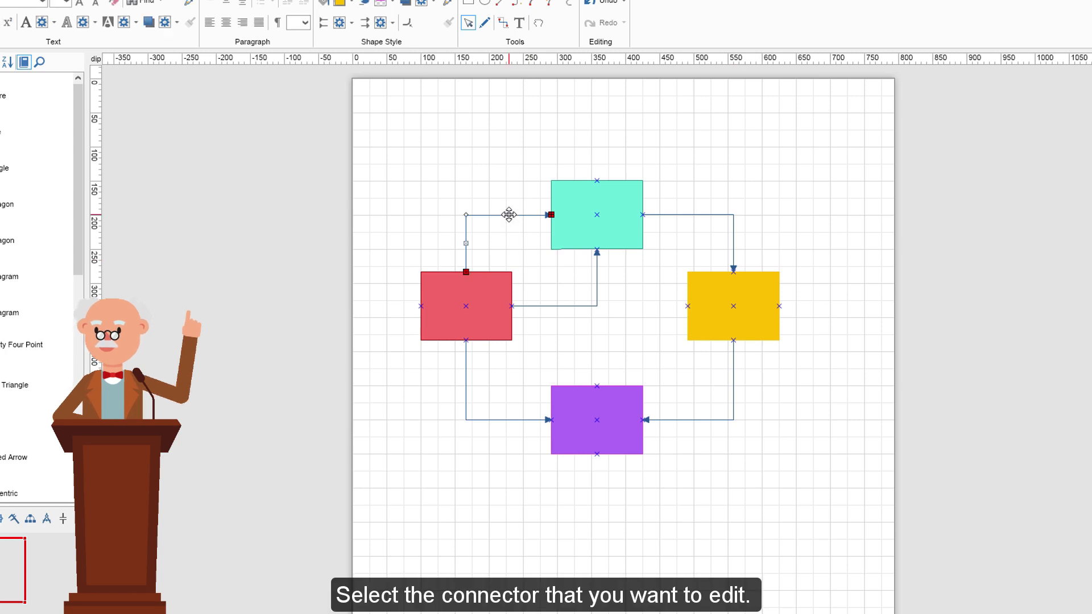
left_click(351, 24)
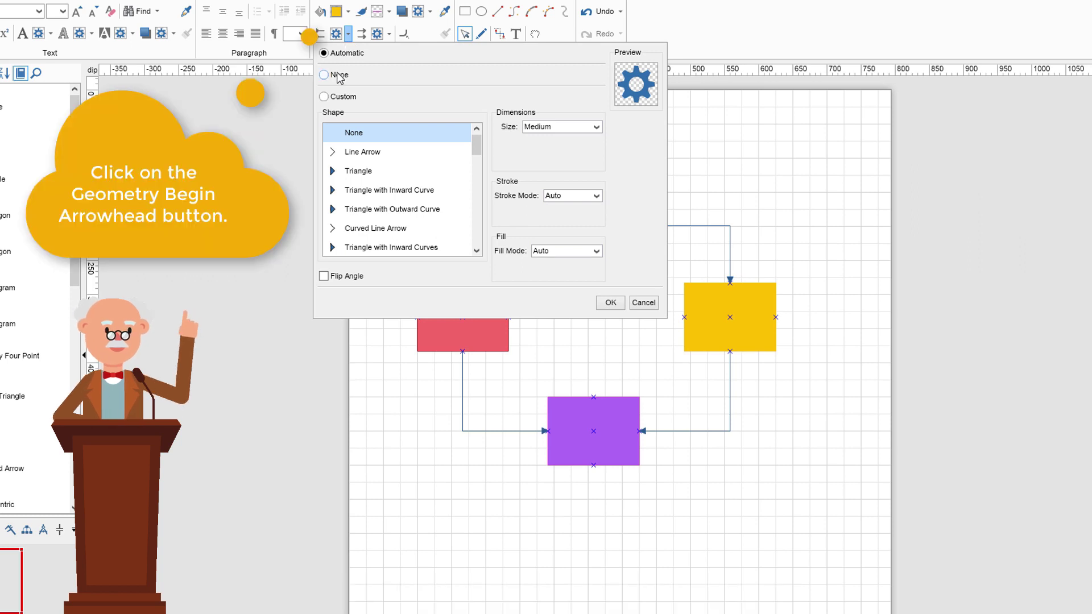
left_click(643, 308)
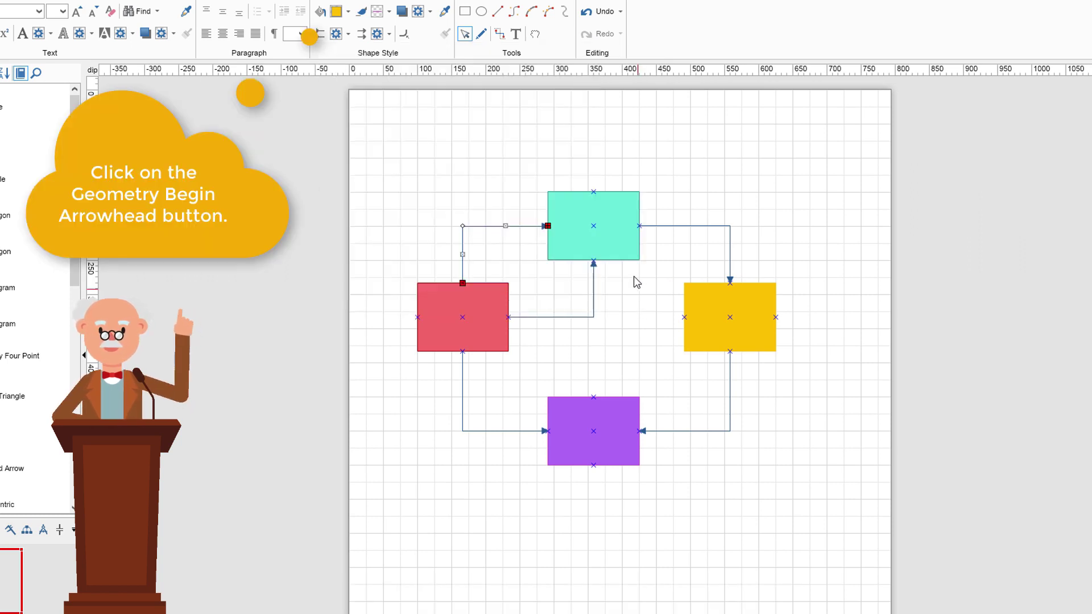
Open the Geometry Begin Arrowhead editor and set its Type to Arrowhead.
right_click(487, 227)
mouse_move(563, 389)
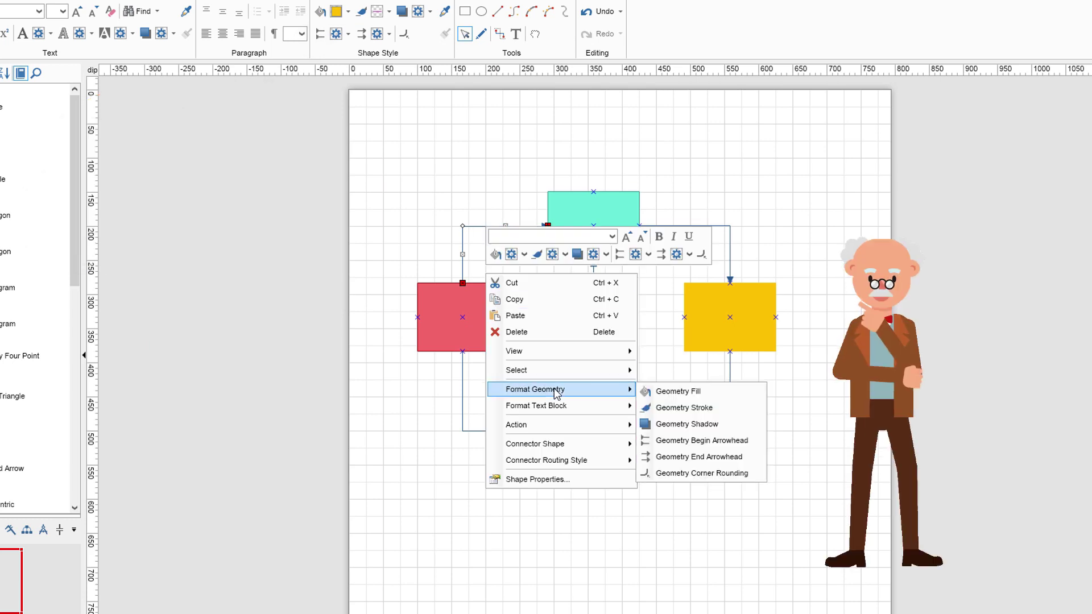
left_click(694, 440)
left_click_drag(428, 190, 142, 153)
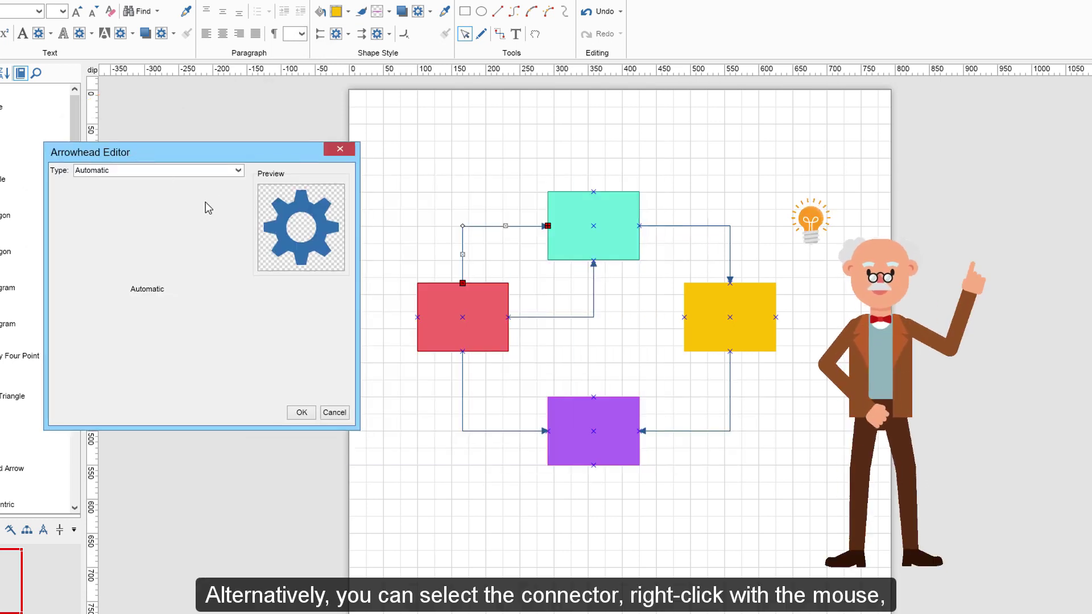
left_click(228, 170)
left_click(205, 196)
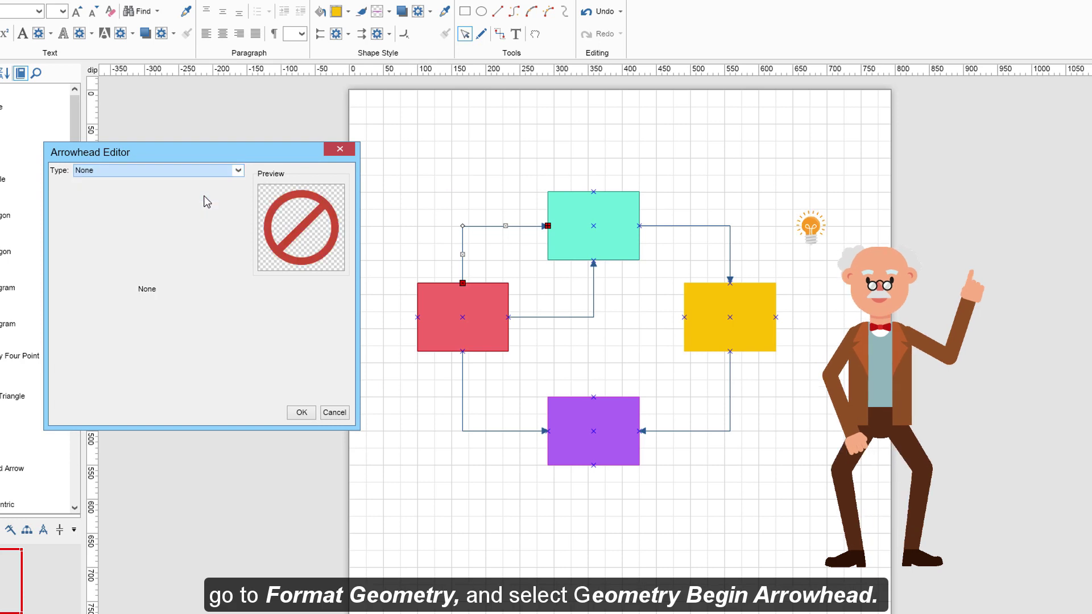
left_click(206, 176)
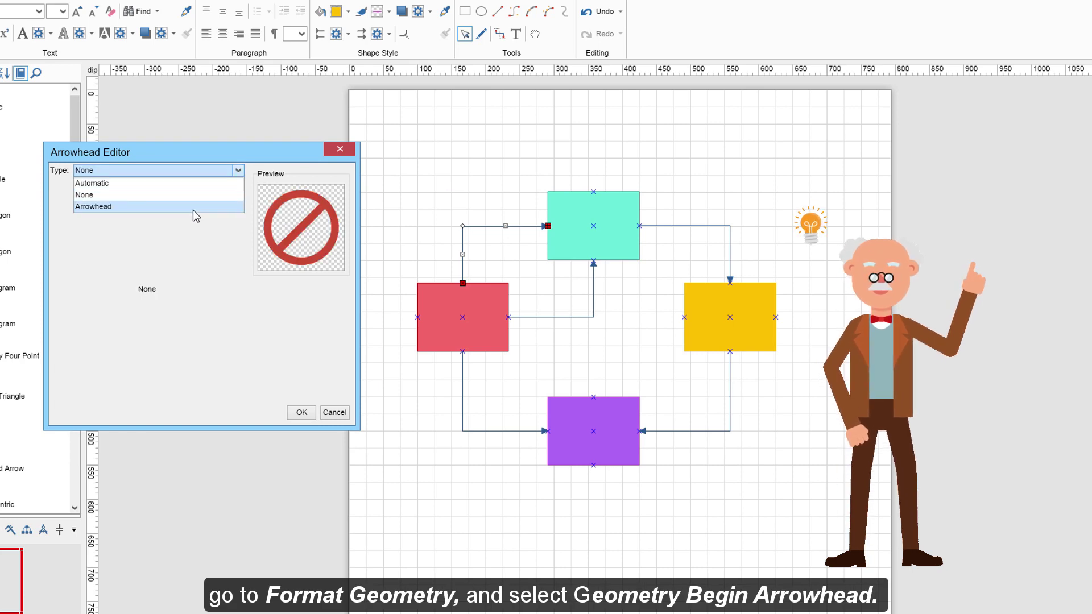
left_click(193, 210)
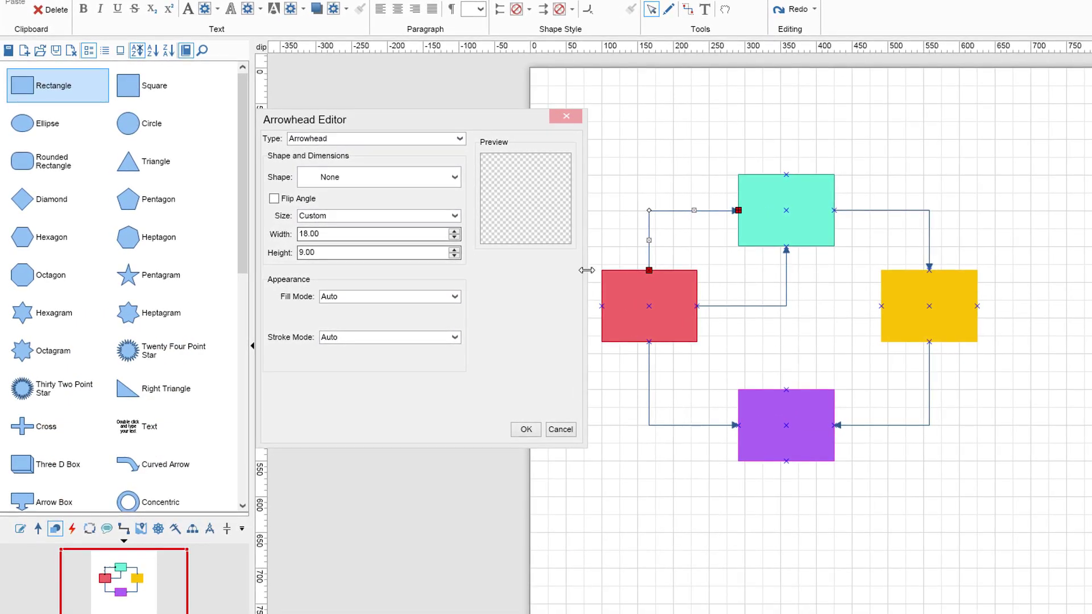
Make the begin arrowhead an Extra Large Curved Line Arrow, trying the Flip Angle option.
left_click(410, 177)
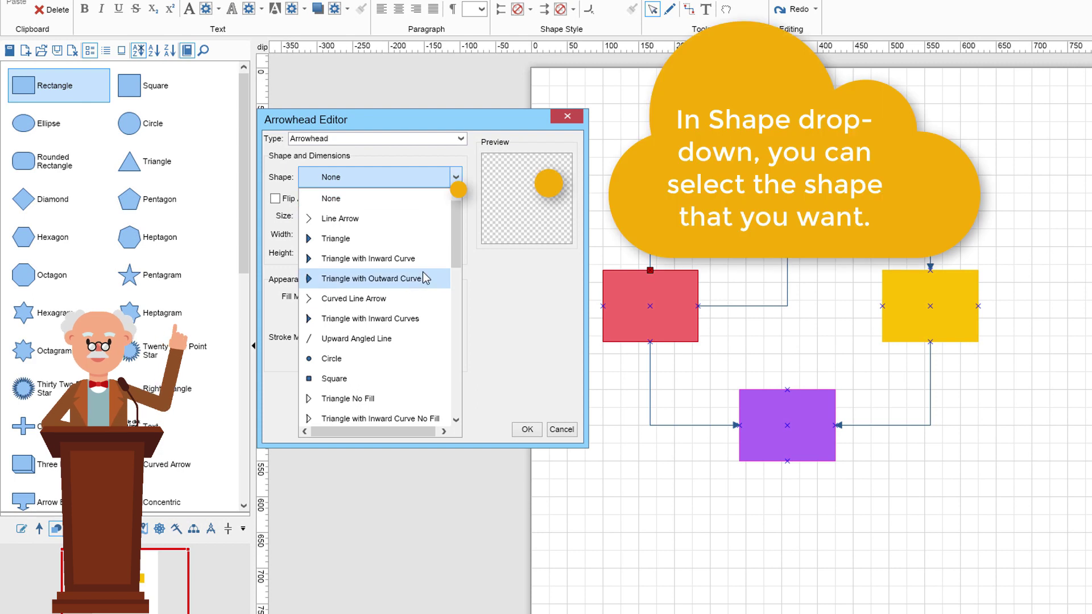
left_click_drag(458, 236, 489, 235)
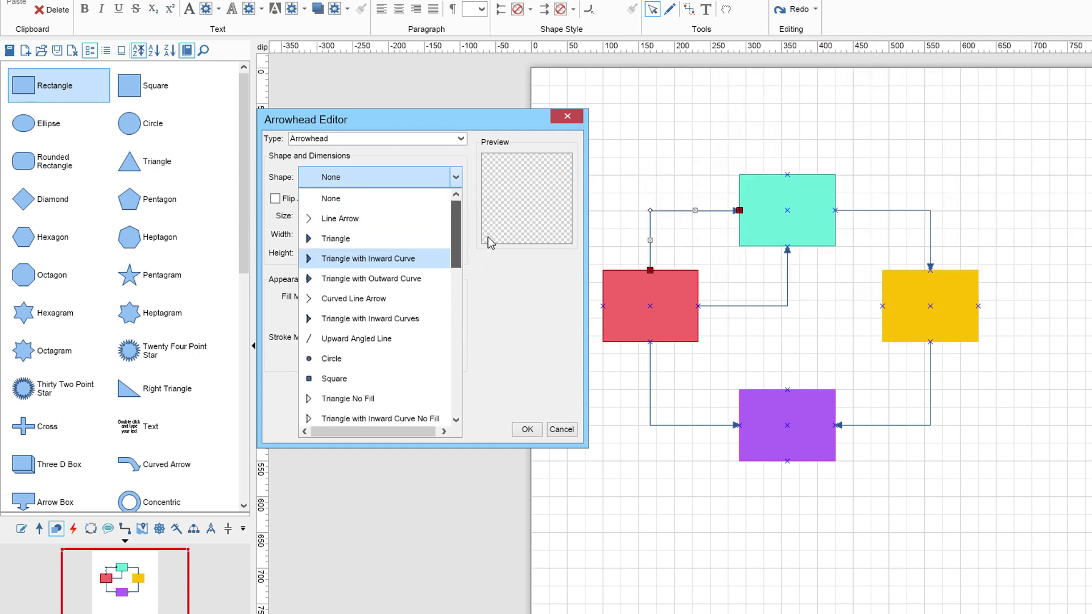
left_click(370, 298)
left_click(389, 216)
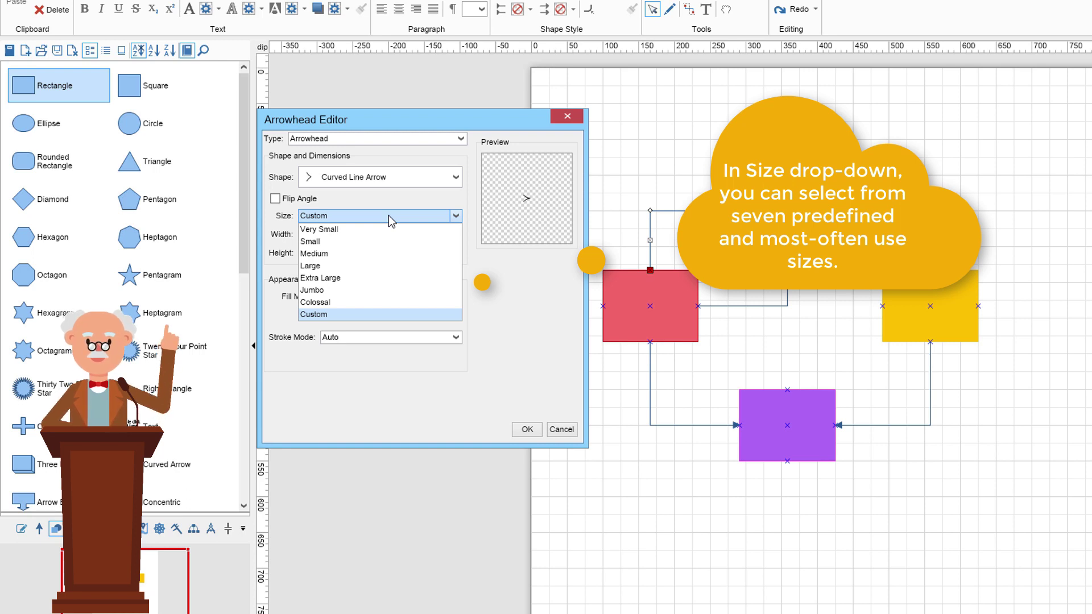
left_click(377, 278)
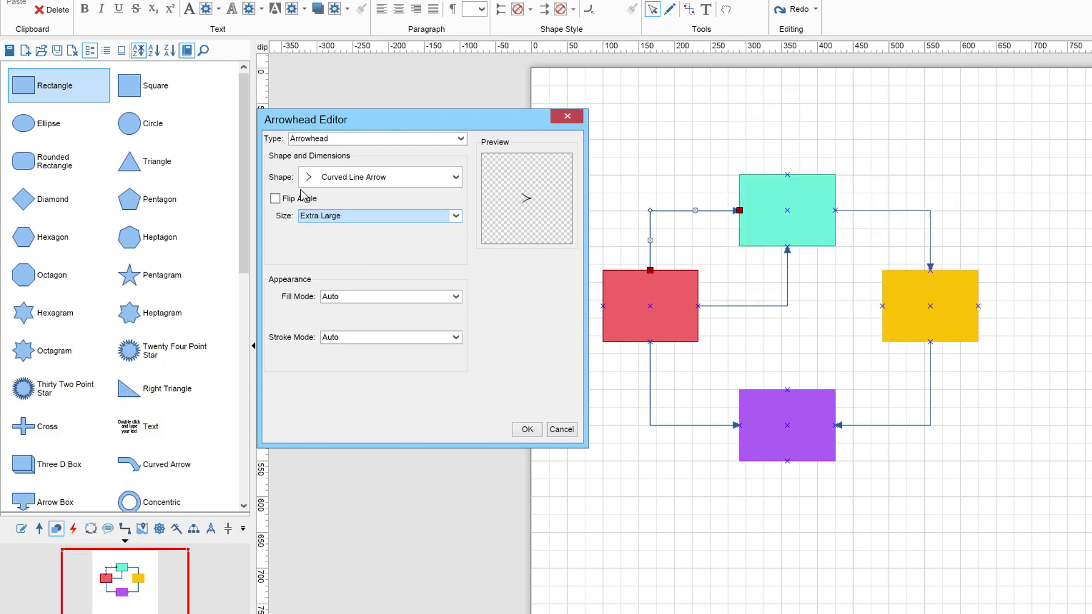
left_click(303, 197)
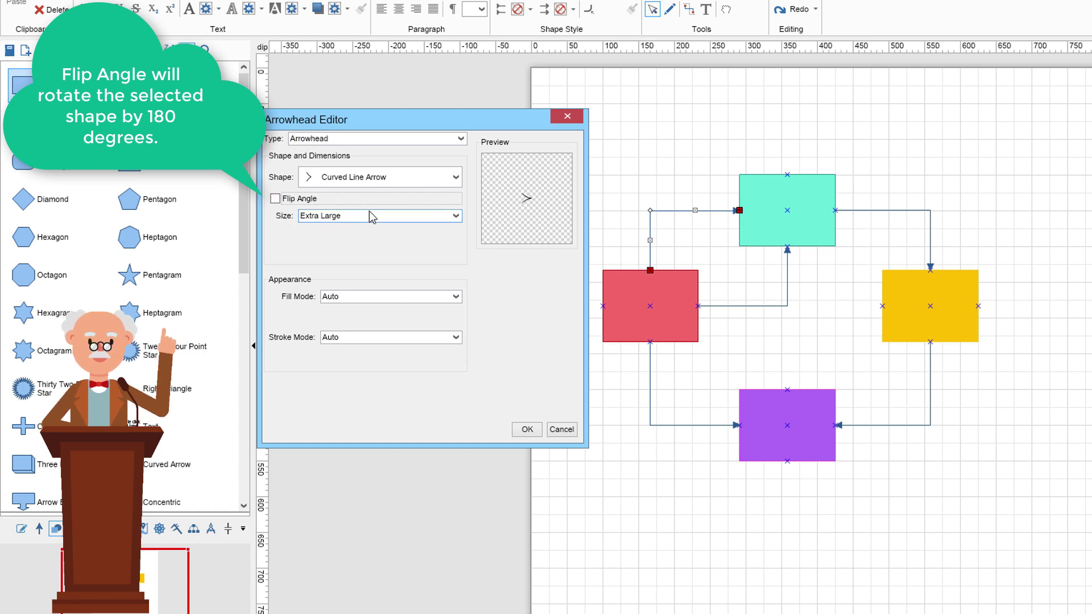
Switch the begin arrowhead to Custom fill mode with a dark blue Color Fill.
left_click(343, 297)
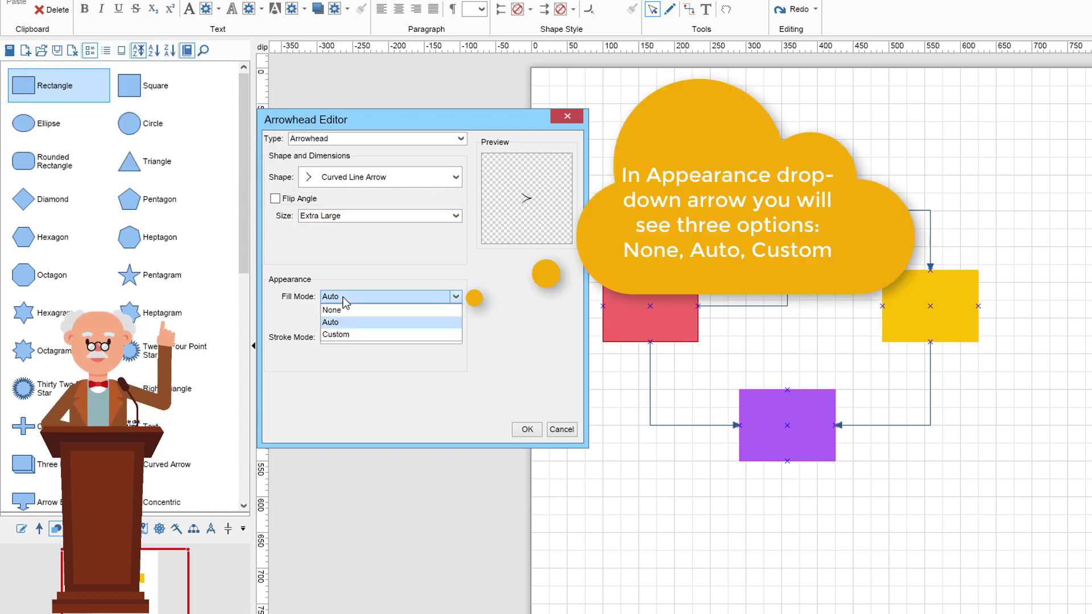
left_click(347, 335)
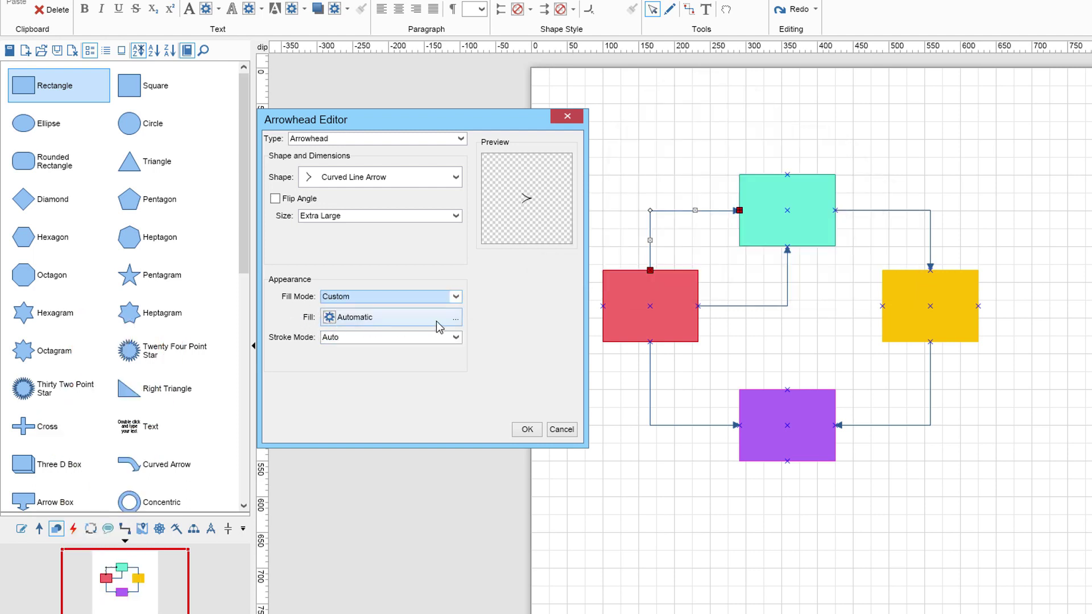
left_click(455, 321)
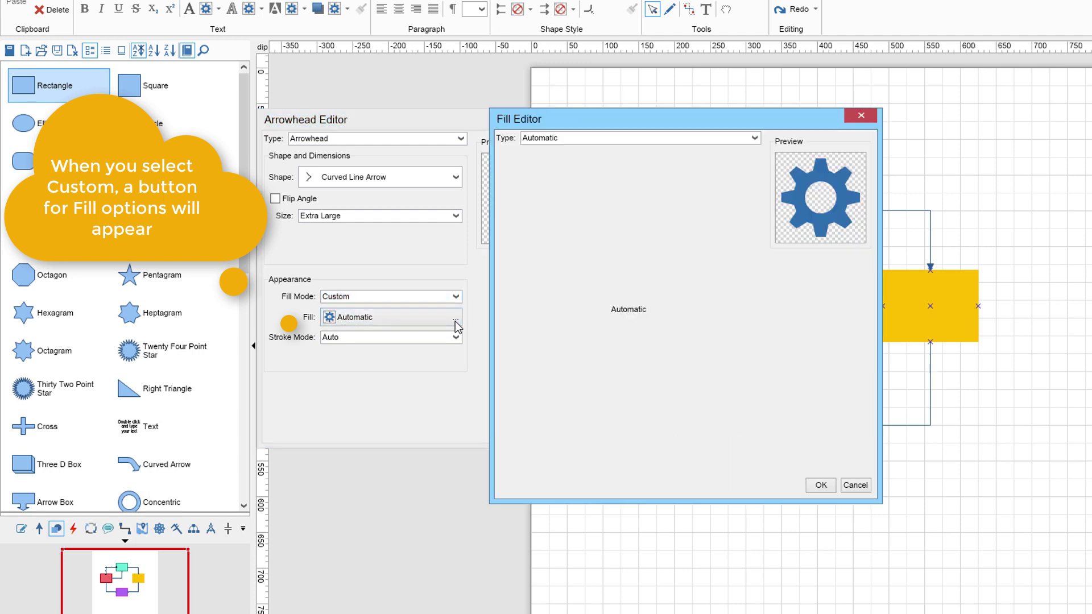
left_click(760, 138)
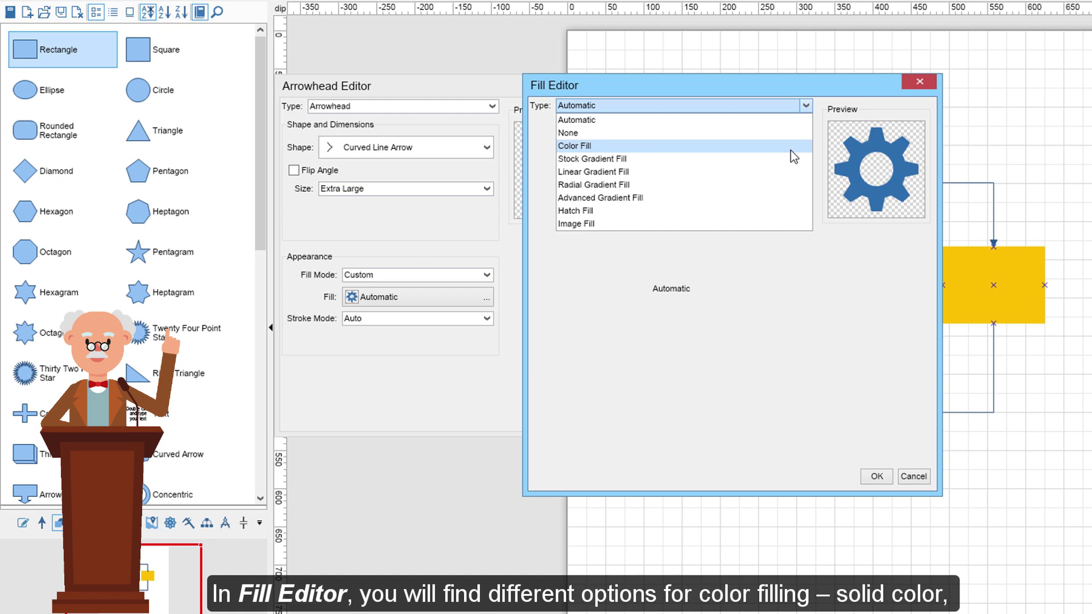
left_click(791, 150)
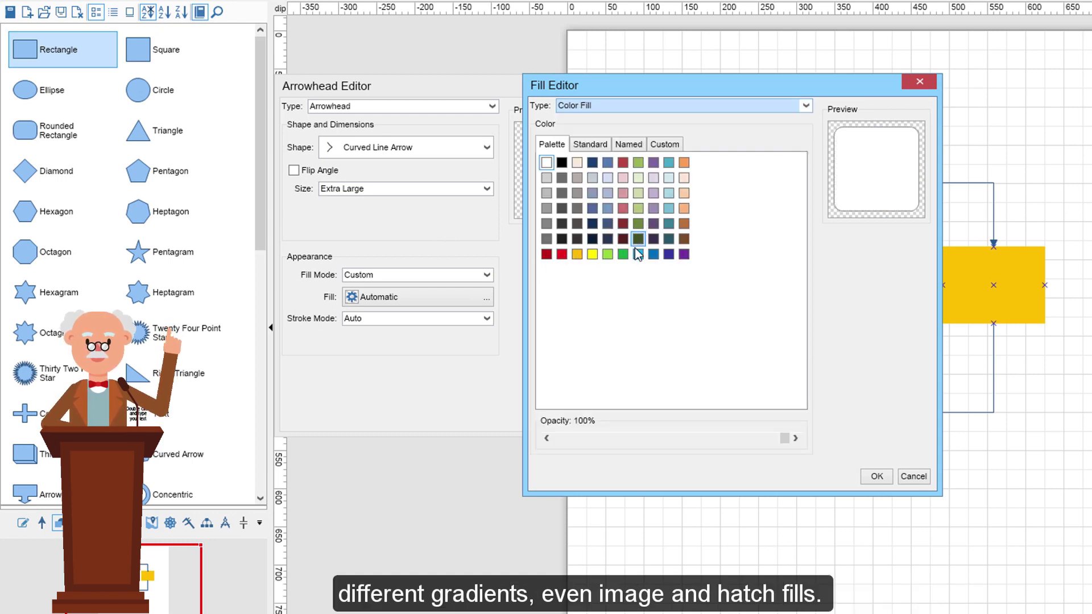
left_click(665, 256)
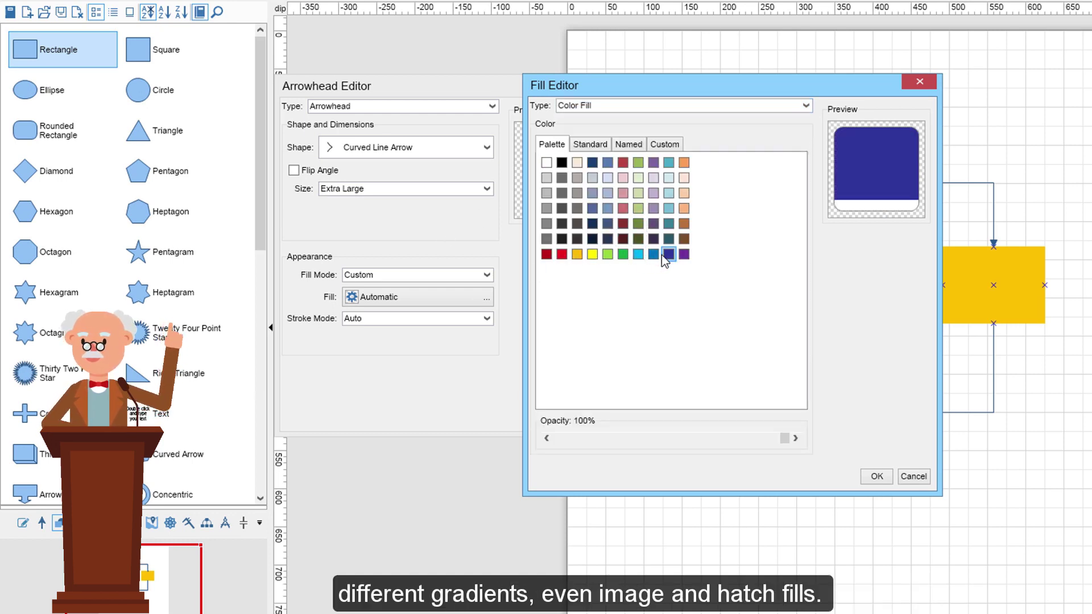
left_click(877, 477)
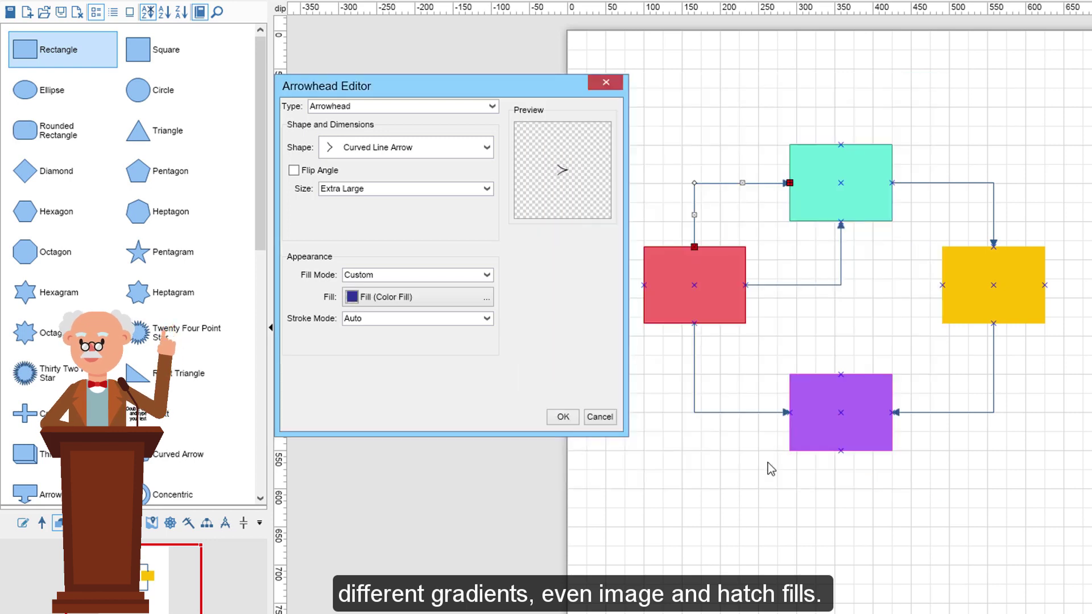
Give the begin arrowhead a custom purple Stroke outline of width 2.
left_click(371, 328)
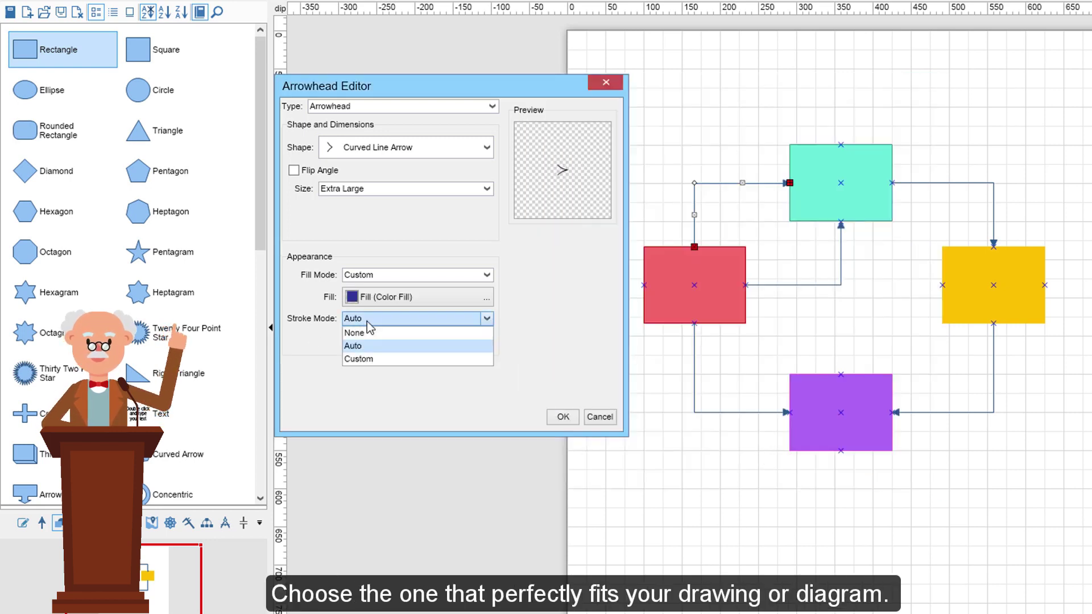
left_click(382, 361)
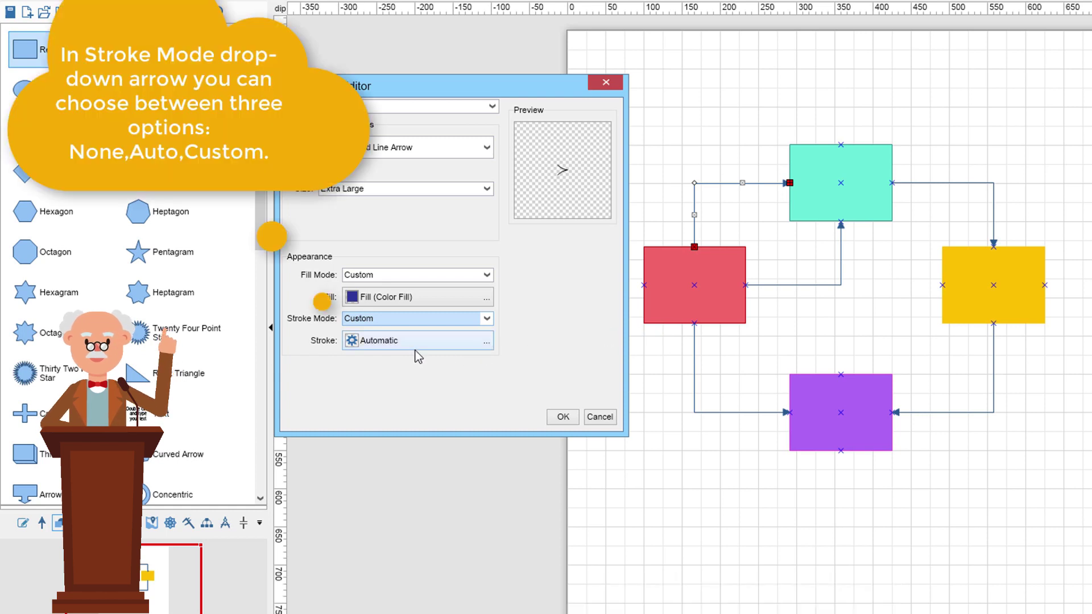
left_click(487, 345)
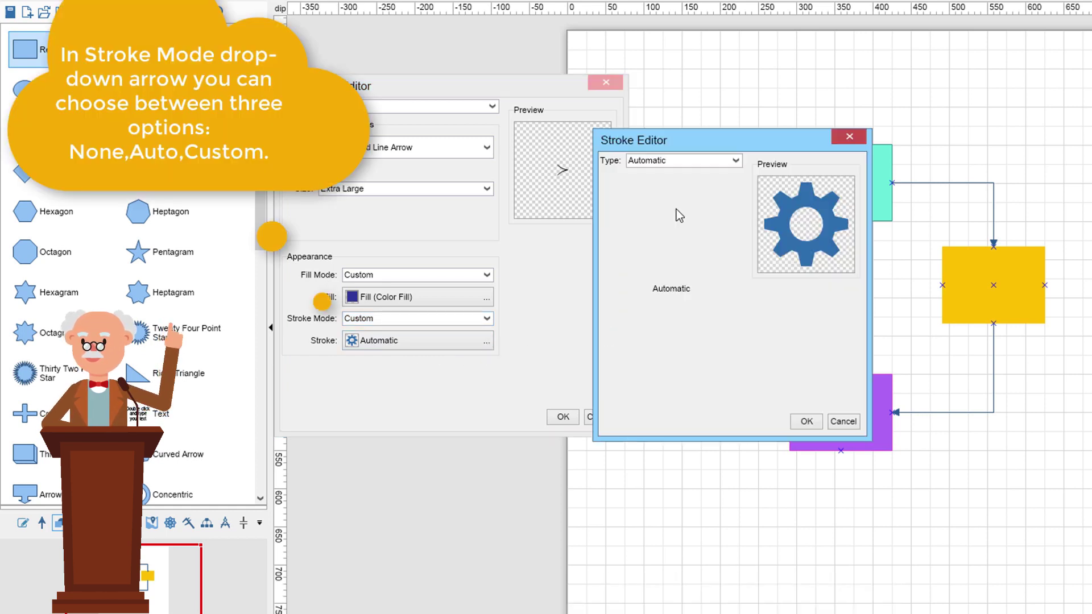
left_click(736, 161)
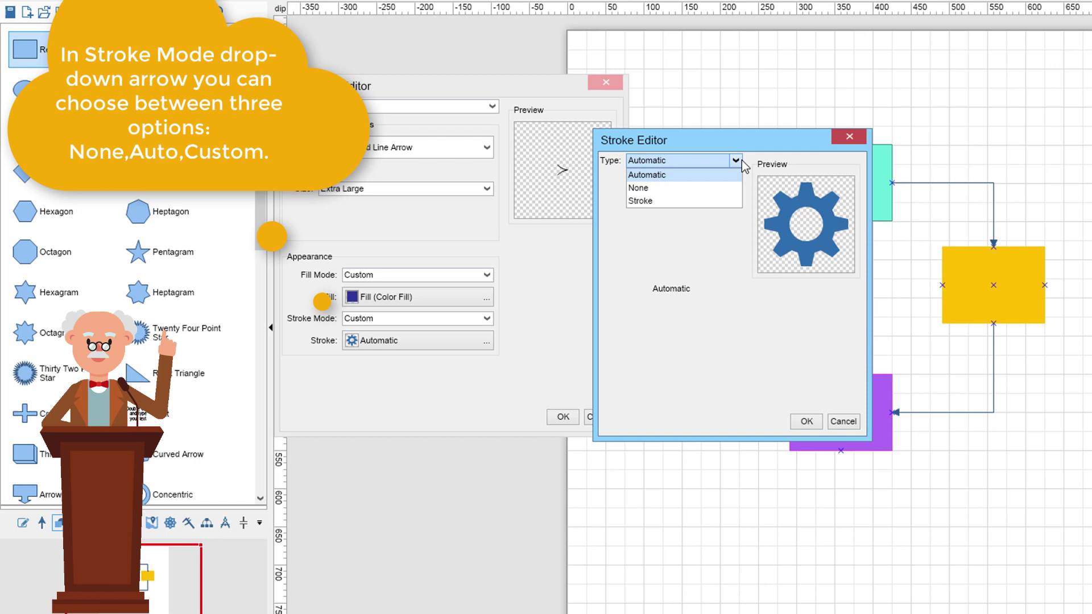
left_click(728, 199)
left_click(729, 198)
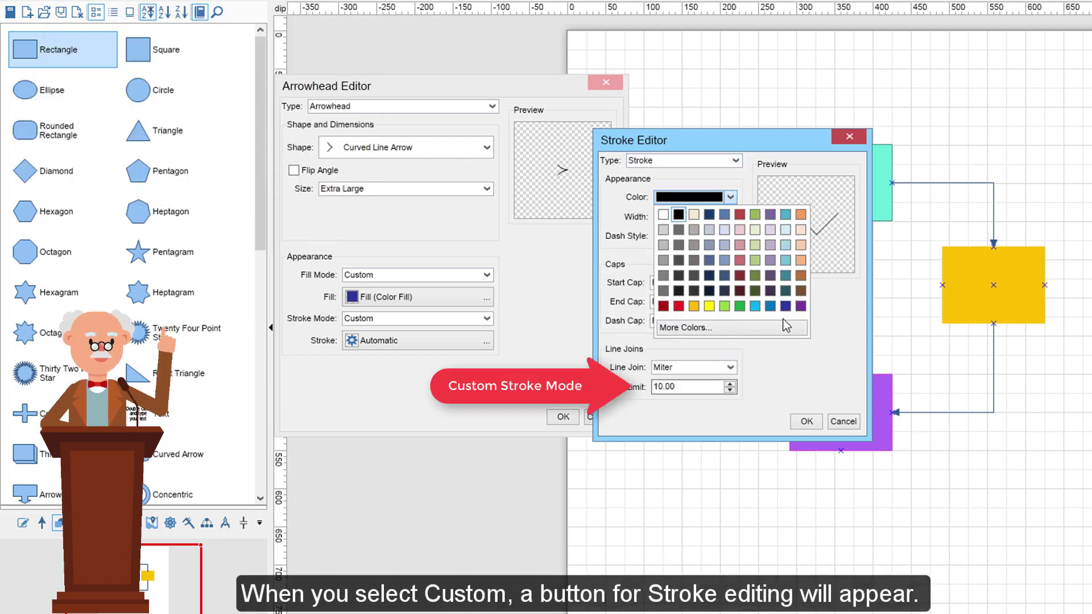
left_click(801, 306)
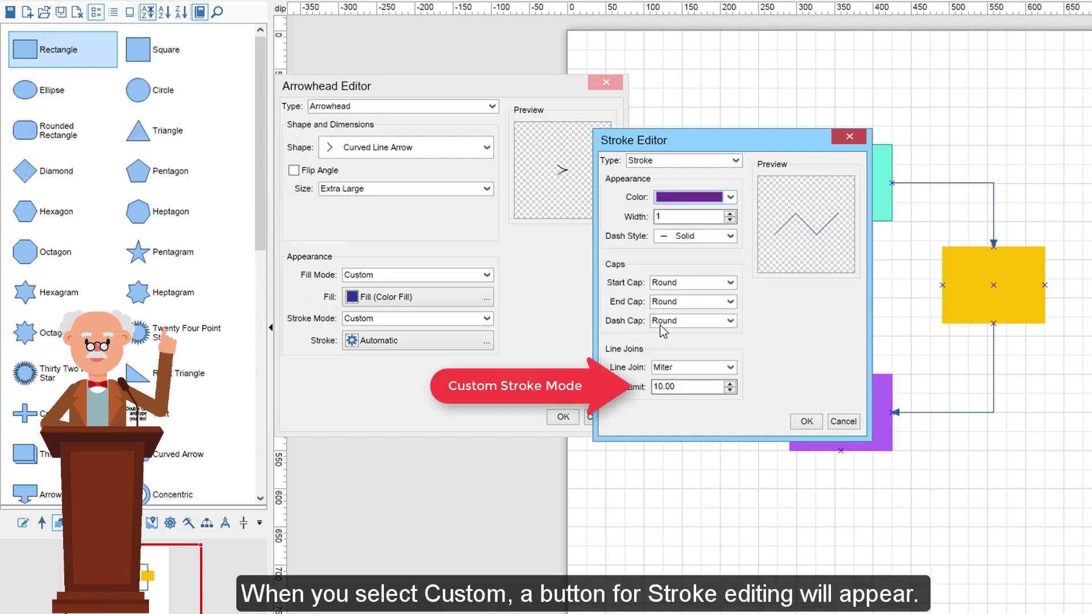
left_click(730, 215)
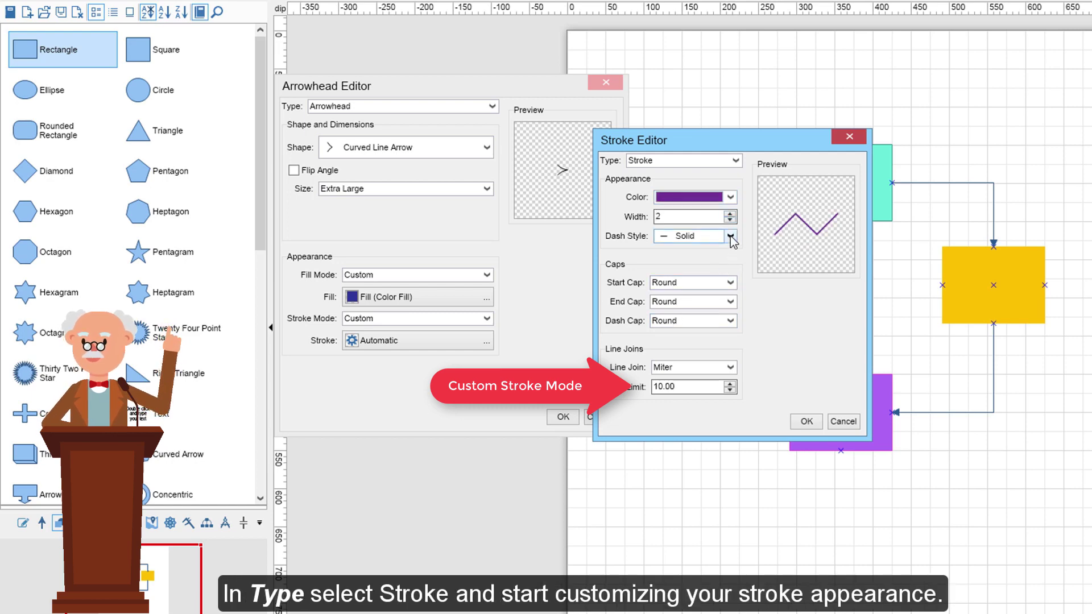
Keep the outline solid with Round start, end and dash caps.
left_click(731, 237)
left_click(730, 246)
left_click(731, 282)
left_click(732, 282)
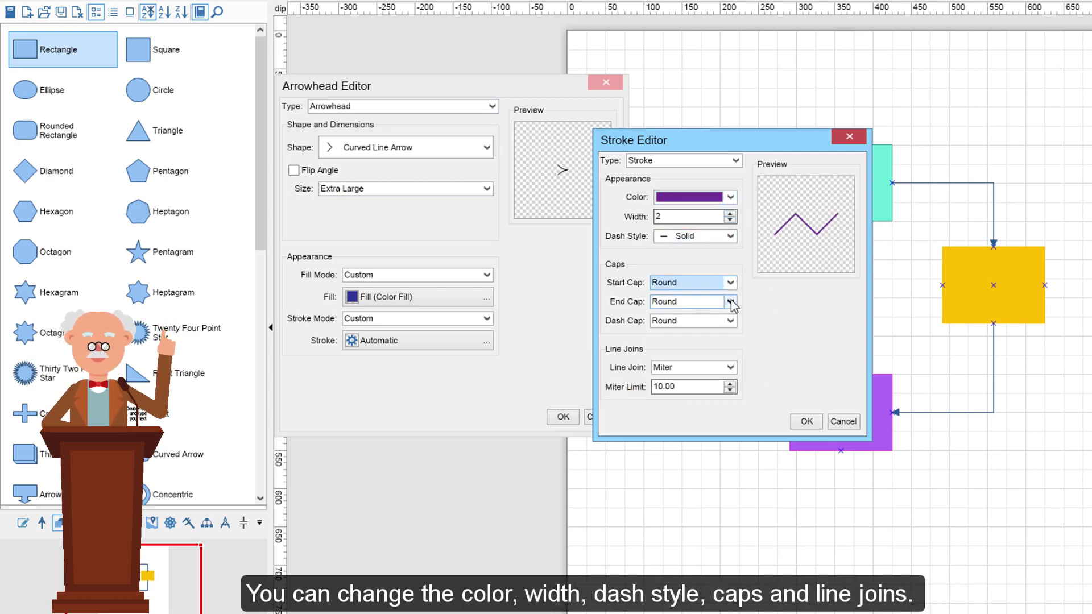
left_click(731, 301)
left_click(729, 339)
left_click(730, 321)
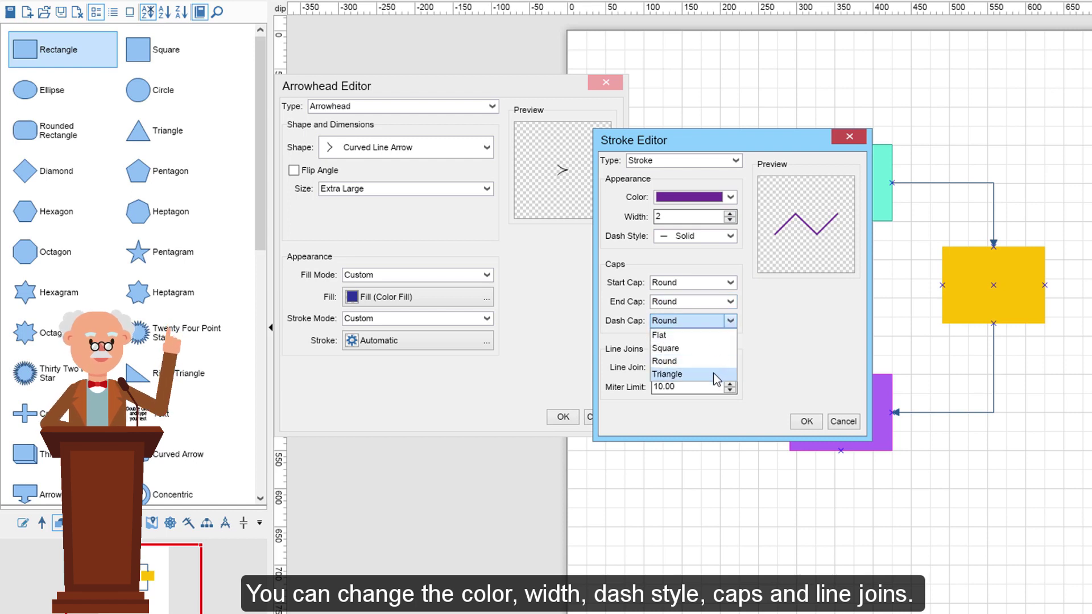
left_click(683, 374)
left_click(731, 320)
left_click(677, 361)
Keep the Miter line join, raise the miter limit, and apply the restyled arrowhead.
left_click(730, 367)
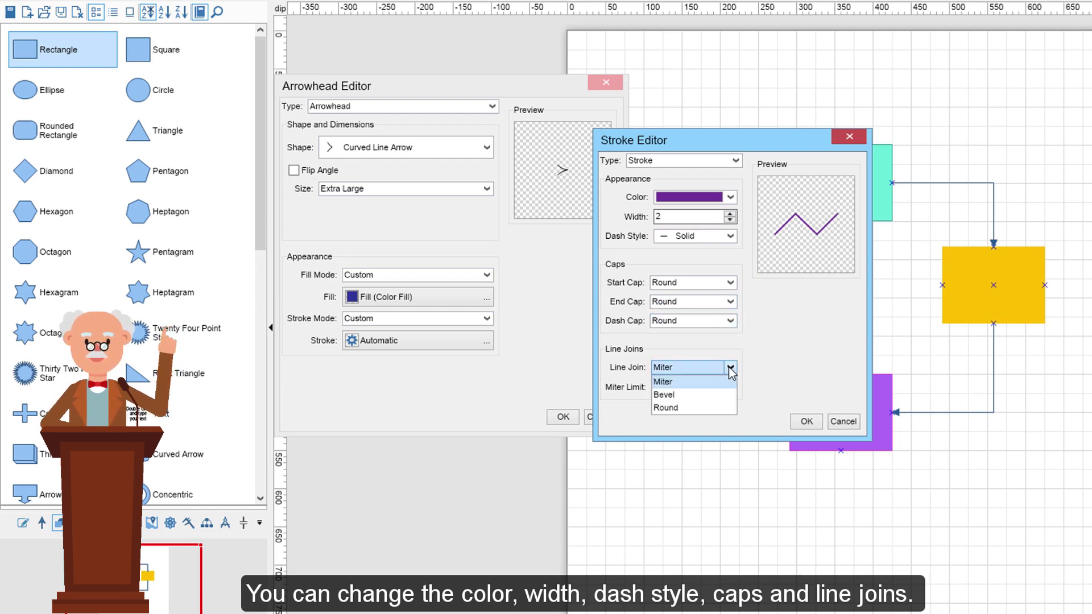
left_click(728, 382)
left_click(729, 384)
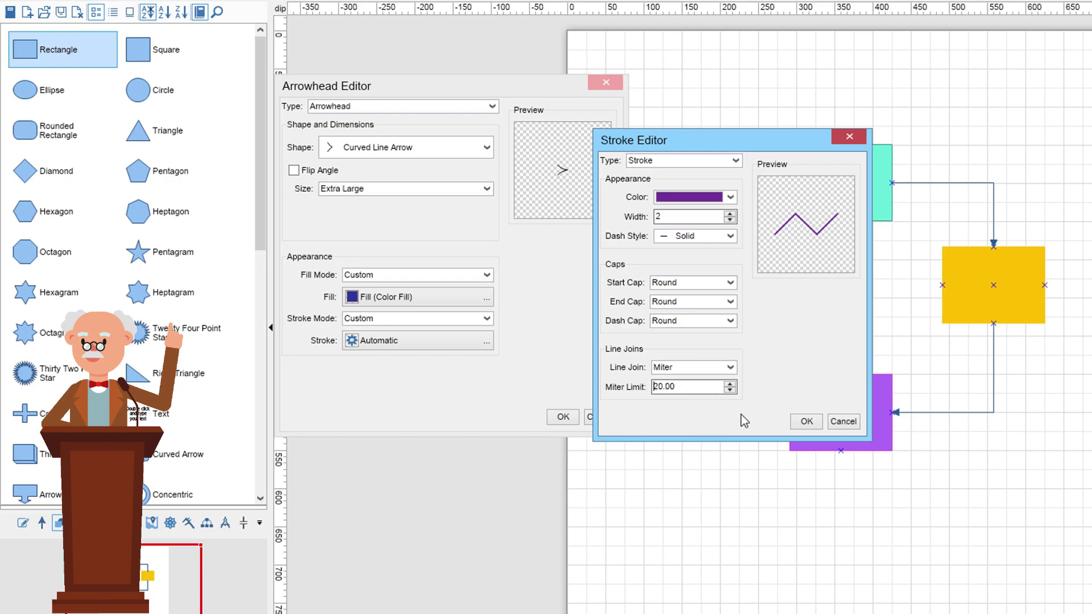
left_click(806, 421)
left_click(563, 417)
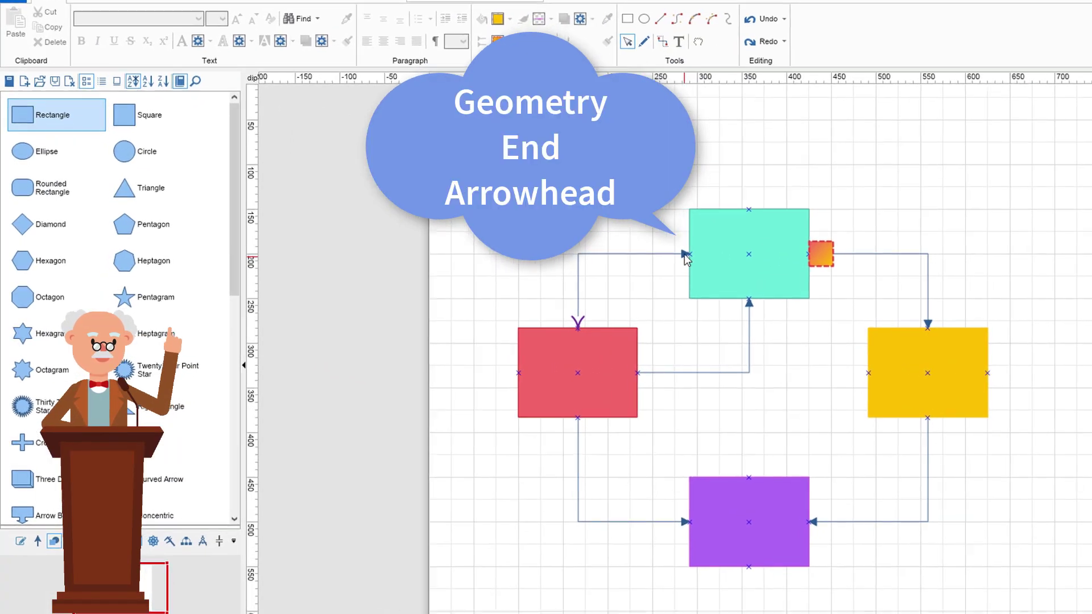
Open the Geometry End Arrowhead editor for the red-to-cyan connector and set Type to Arrowhead.
left_click(645, 258)
right_click(645, 258)
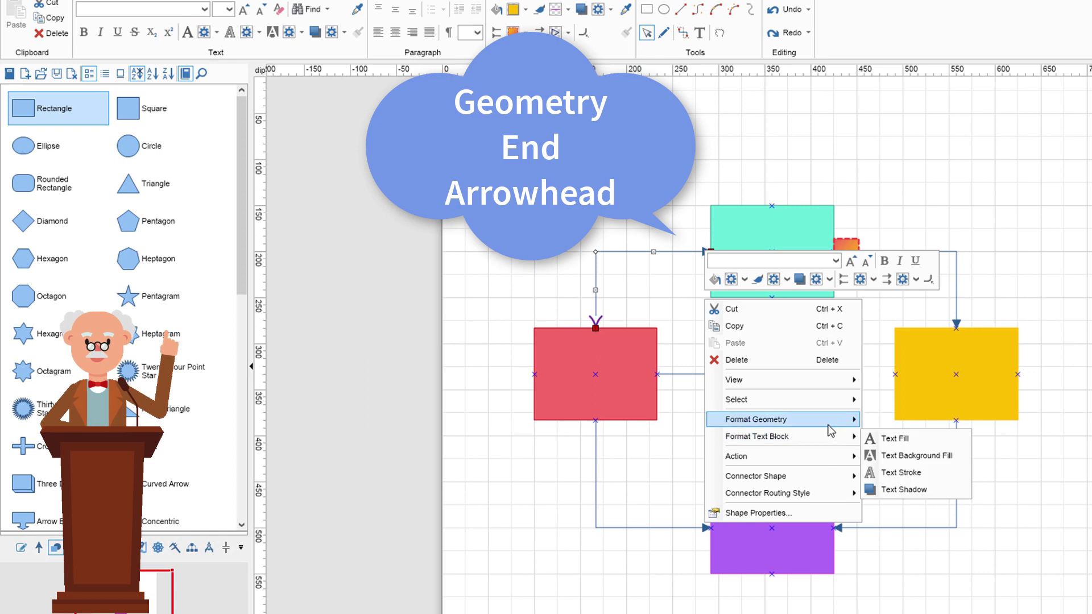
mouse_move(836, 420)
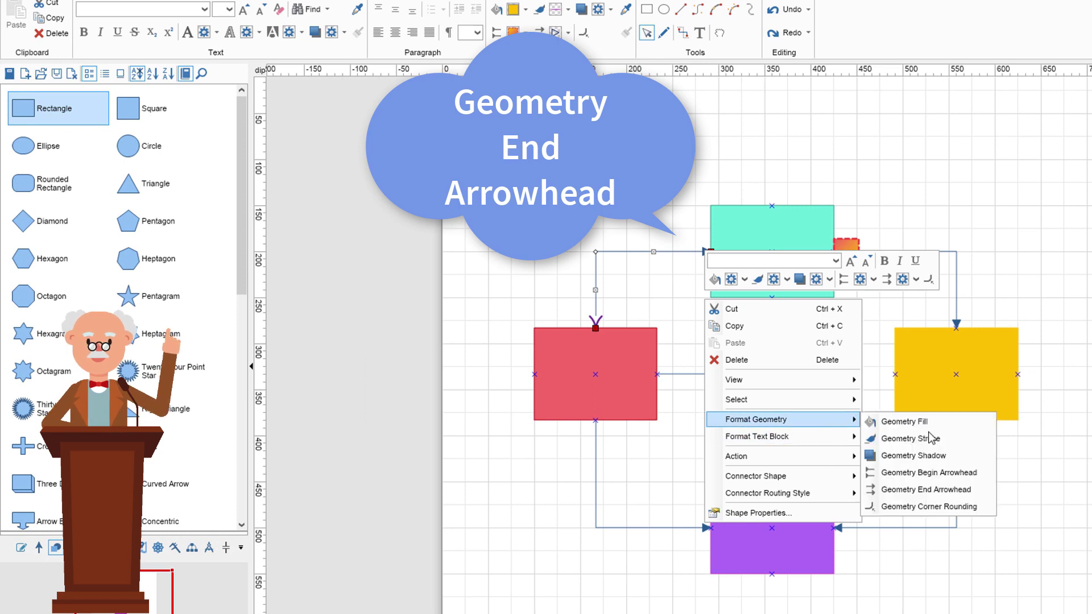
left_click(989, 493)
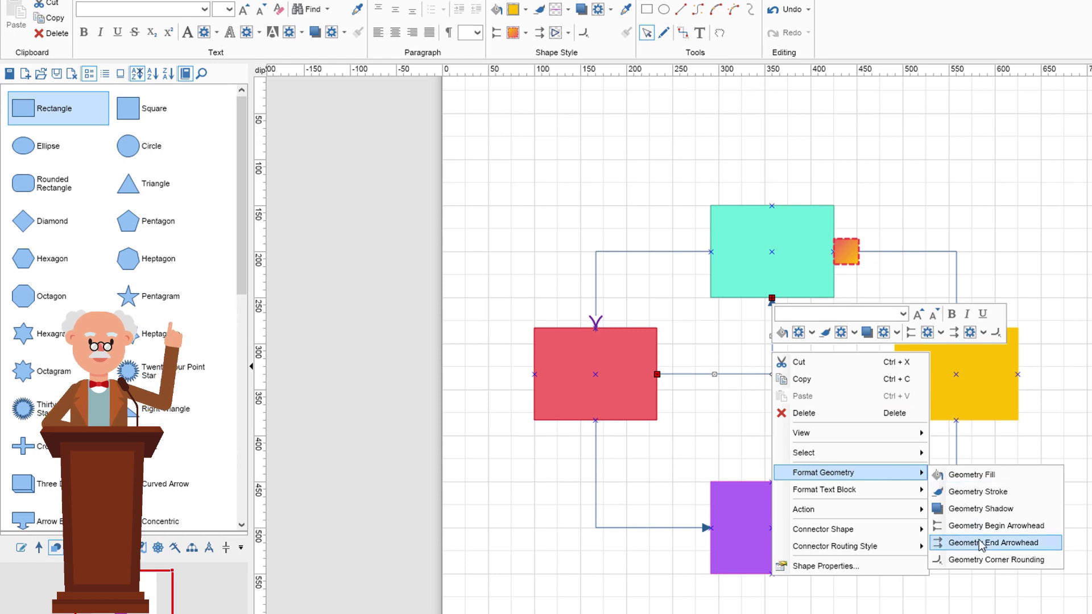
left_click(990, 490)
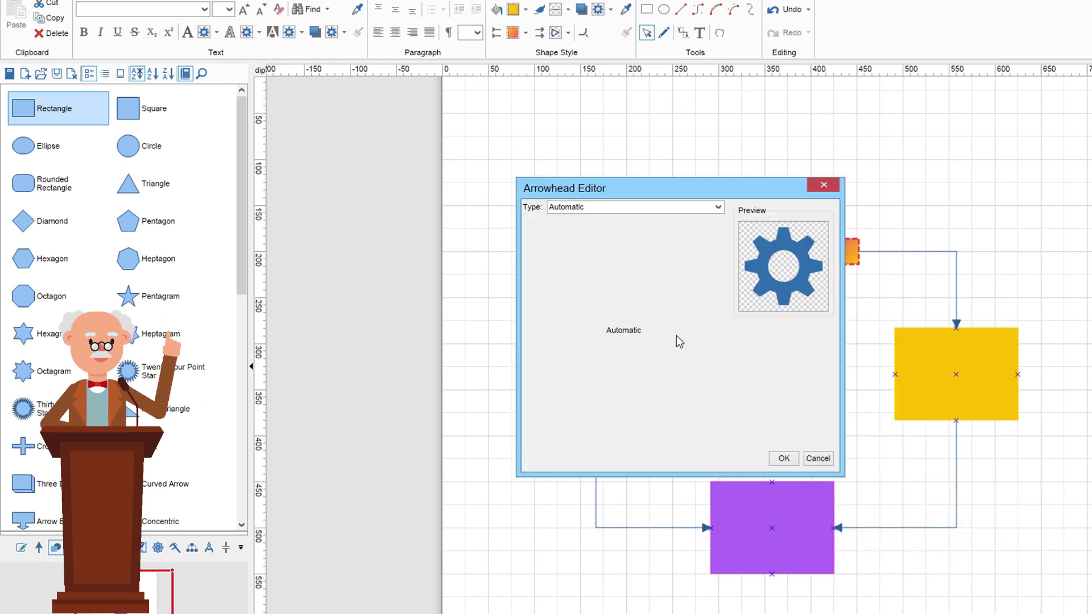
left_click_drag(653, 188, 387, 188)
left_click(432, 214)
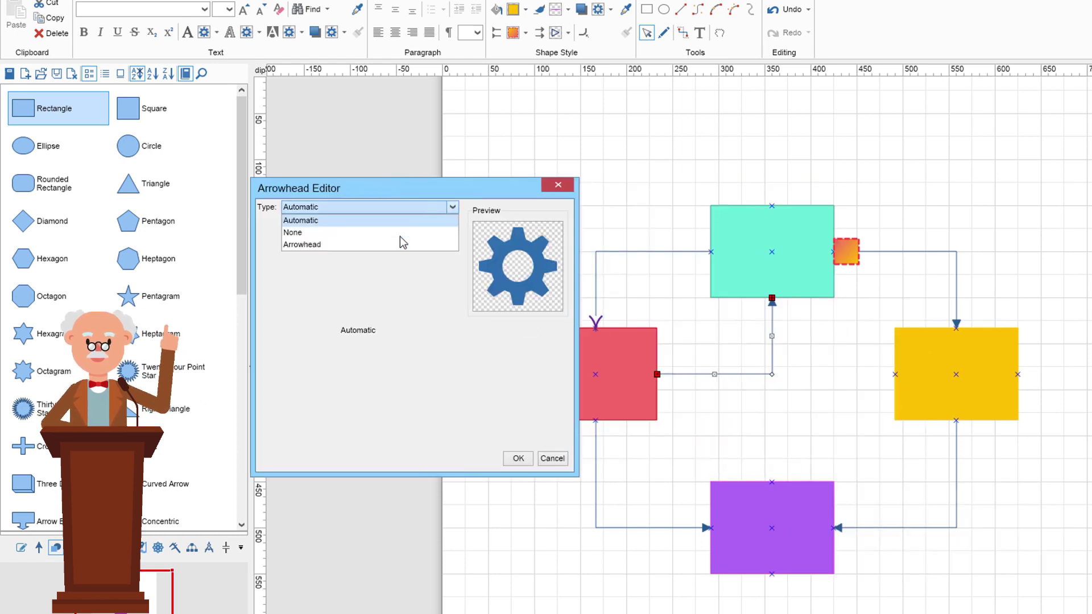
left_click(400, 245)
Make the end arrowhead a custom-size 16 × 14 Triangle with Custom fill mode.
left_click(408, 243)
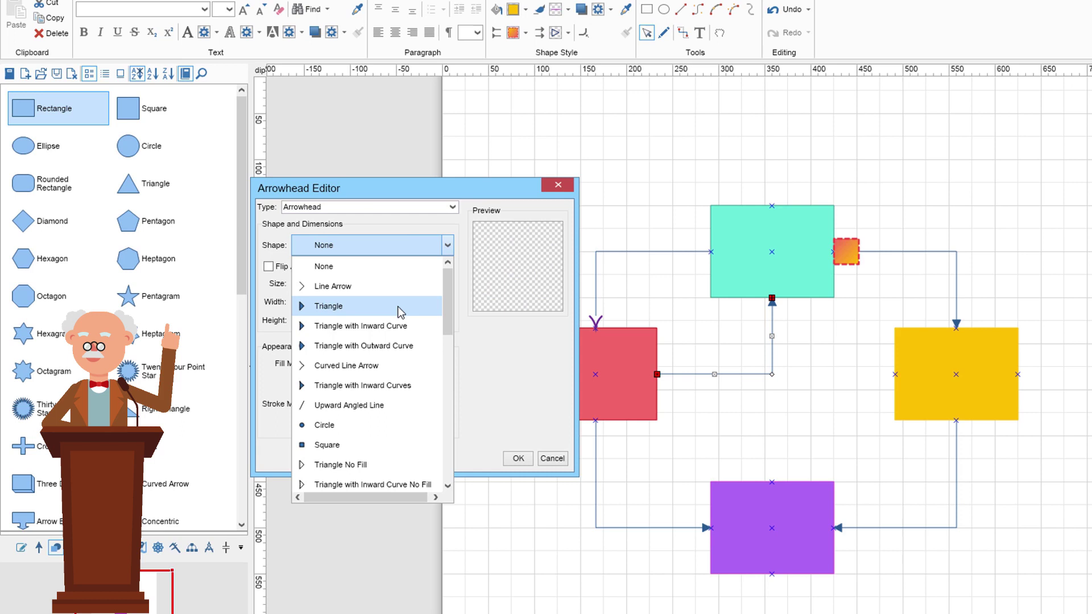
left_click(329, 306)
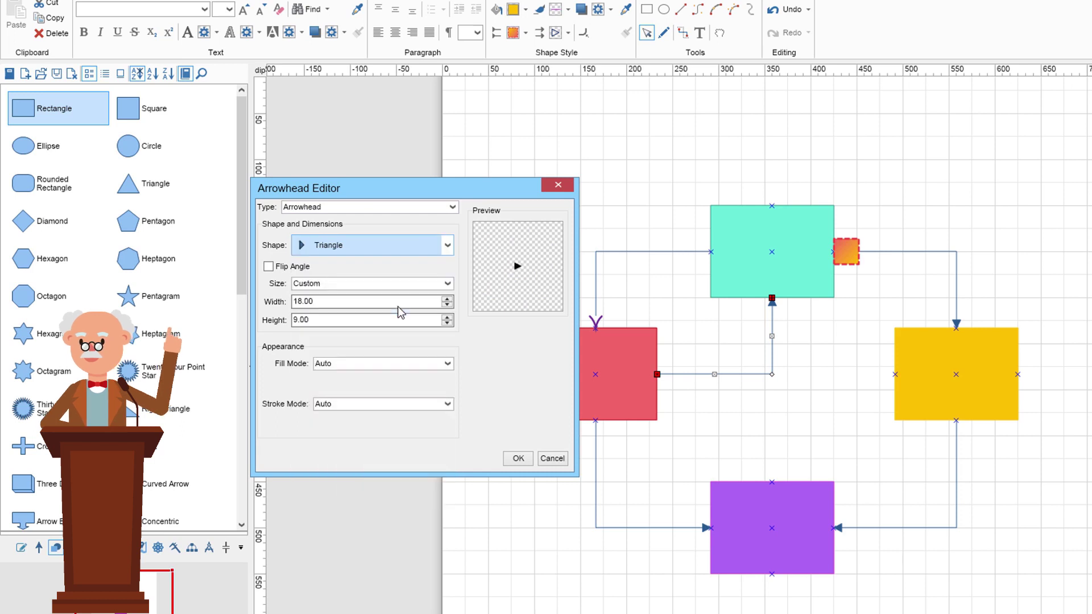
left_click(329, 284)
left_click(348, 283)
left_click(447, 300)
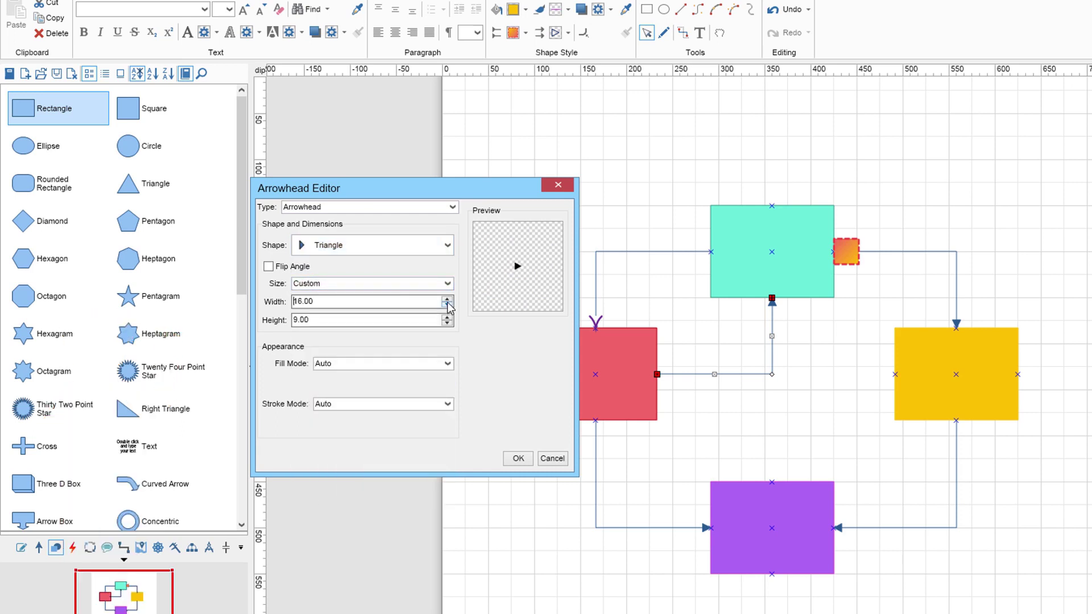
left_click(448, 320)
left_click(448, 320)
left_click(447, 363)
left_click(444, 402)
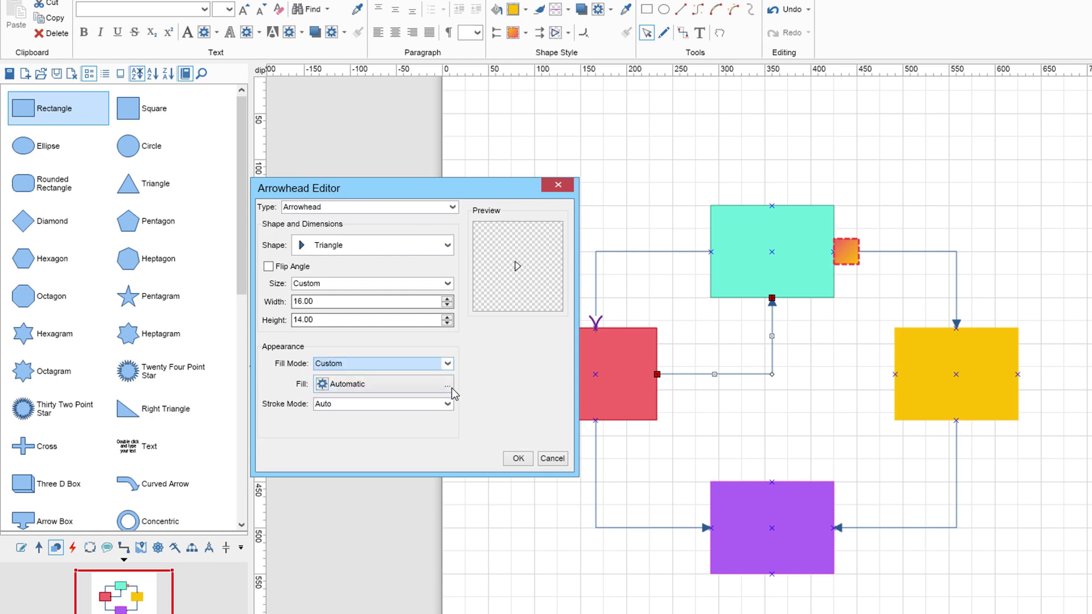
Fill the end arrowhead with an Advanced Gradient Fill.
left_click(447, 385)
left_click_drag(615, 154, 161, 156)
left_click(171, 162)
left_click(238, 245)
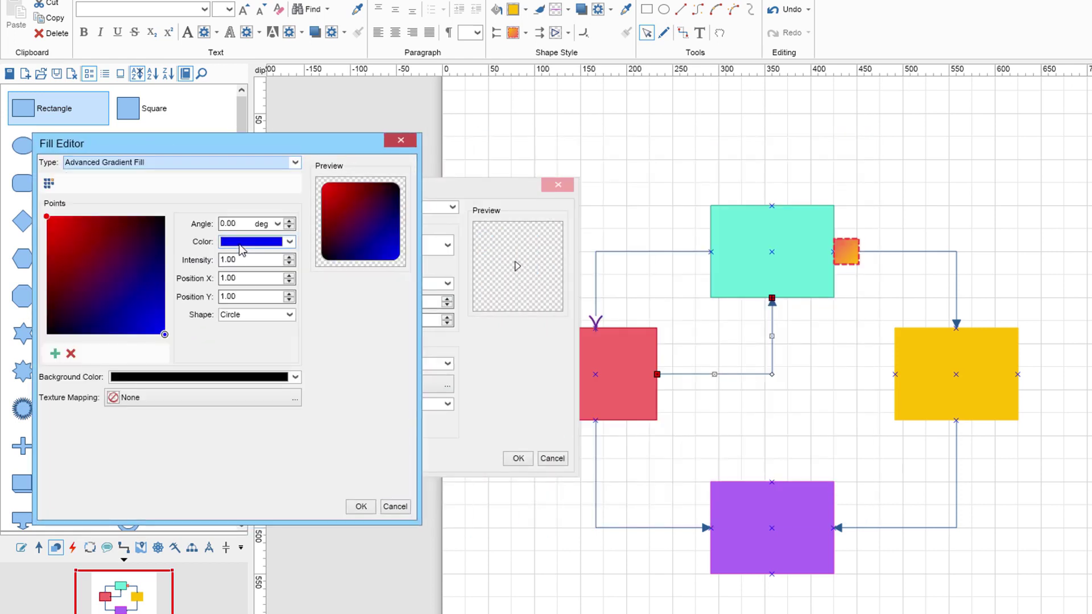
left_click(361, 506)
Give the end arrowhead a custom dark navy Stroke outline and apply it to the connector.
left_click(447, 404)
left_click(341, 441)
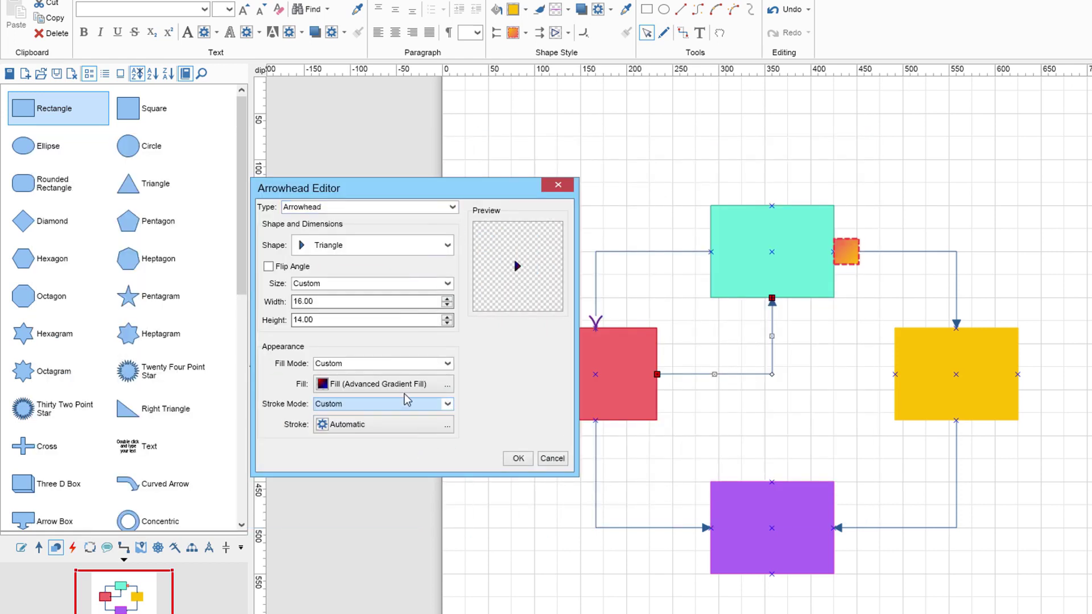
left_click(447, 425)
left_click(631, 212)
left_click(594, 234)
left_click(678, 246)
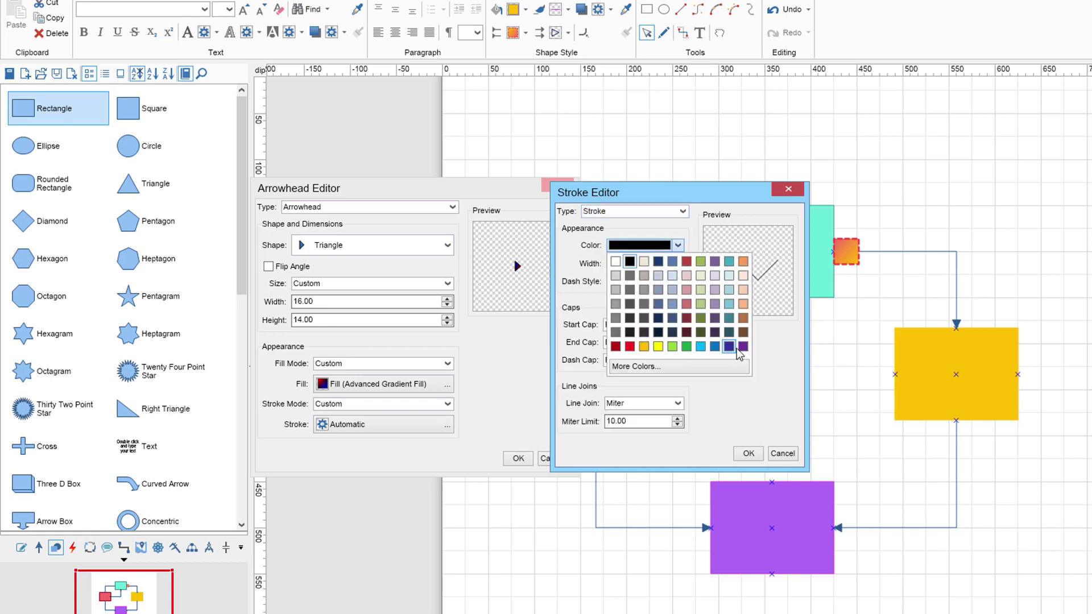
left_click(658, 319)
left_click(749, 453)
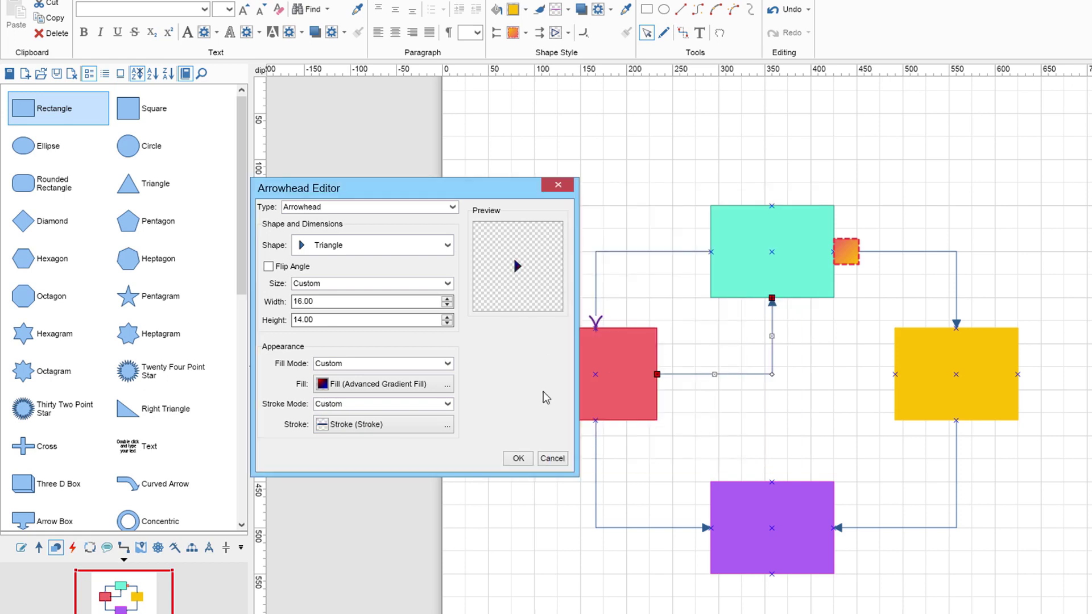
left_click(518, 458)
left_click(846, 434)
scroll(792, 345, "up", 3)
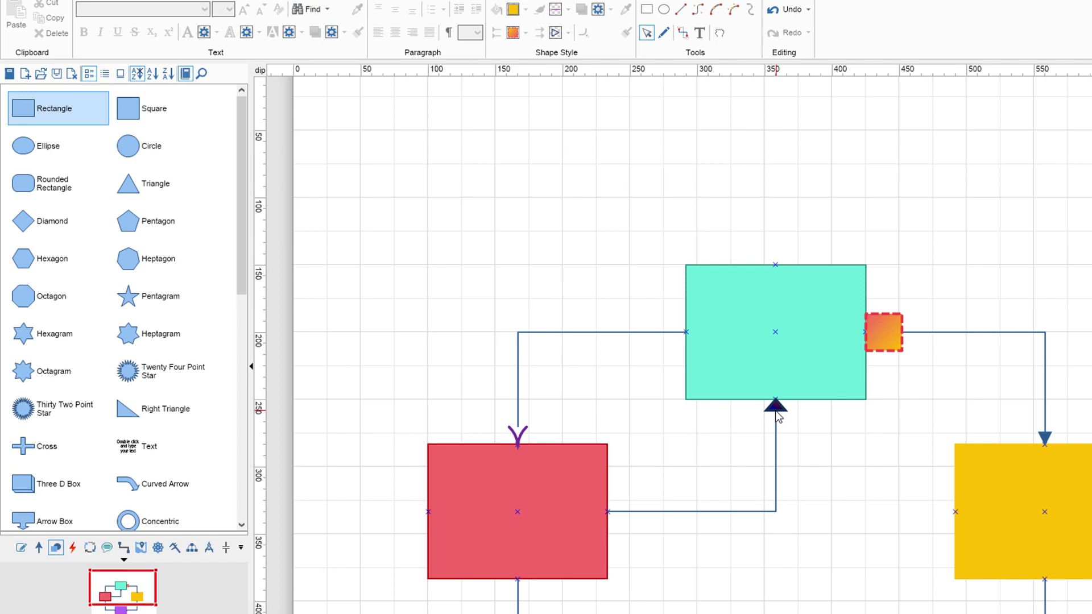
Select the red-to-purple connector and browse its end arrowhead shape choices.
scroll(776, 411, "down", 1)
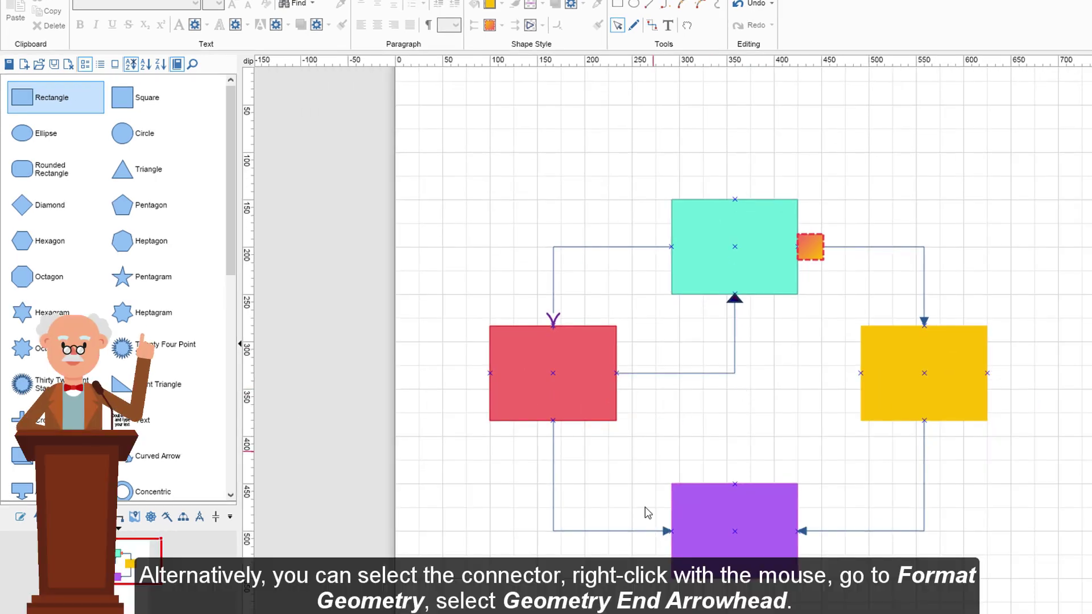
left_click(659, 531)
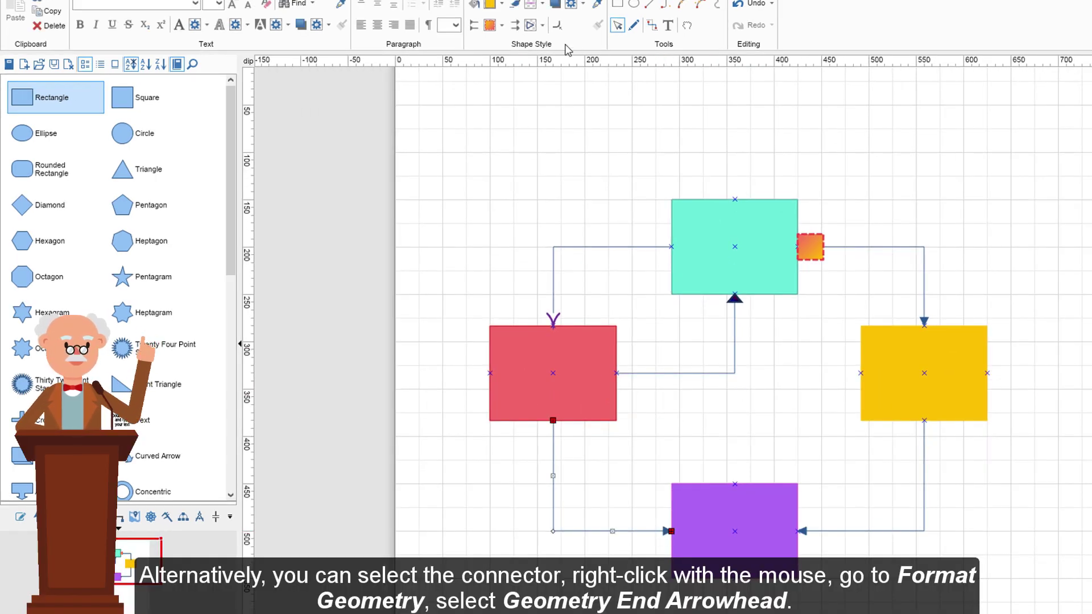
left_click(544, 27)
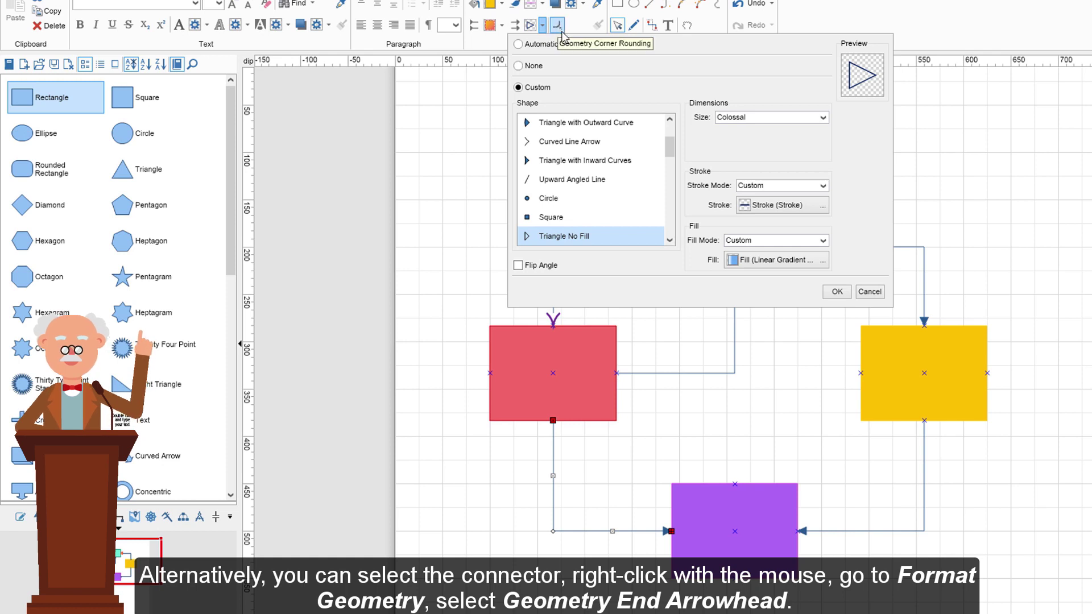
left_click(670, 241)
left_click(670, 240)
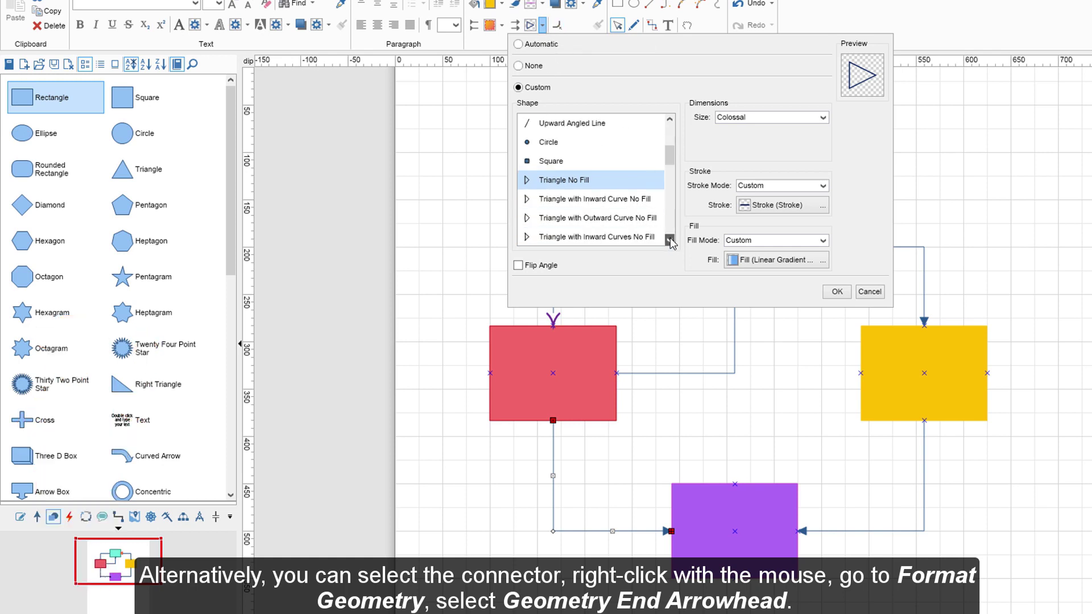